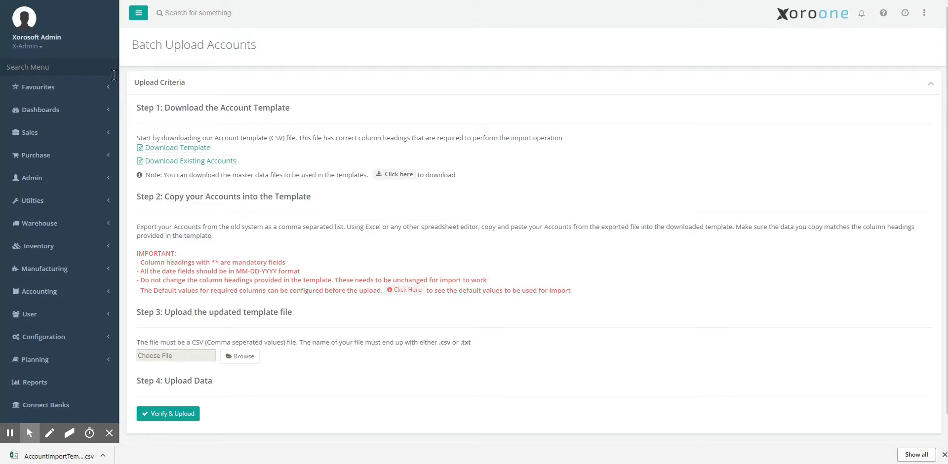
Step: Search the sidebar menu for 'upload ac' and open the Batch Upload Accounts page
left_click(91, 71)
type("upload ac")
key("Down")
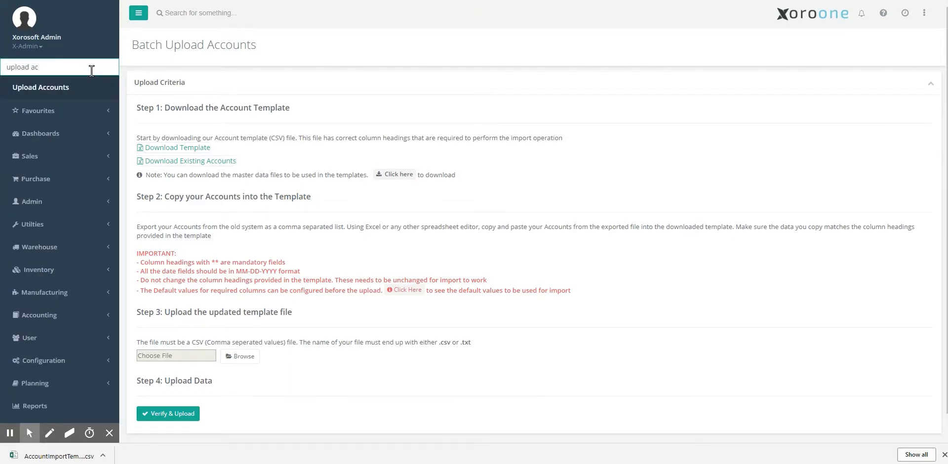
key("Return")
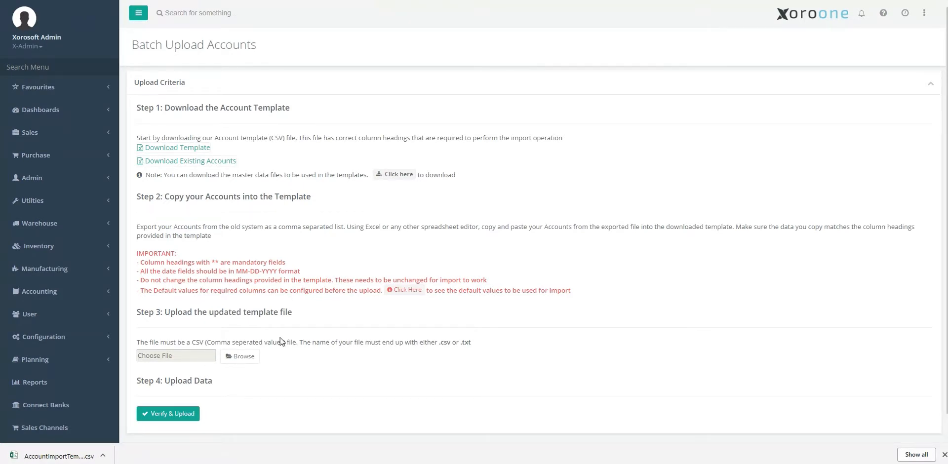
Step: Download the account template, replacing the existing AccountImportTemplate.csv
left_click(207, 148)
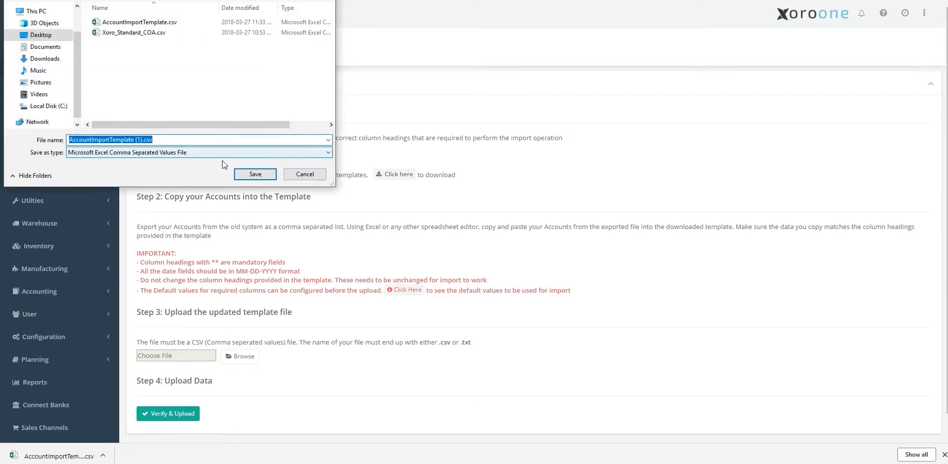
double_click(183, 23)
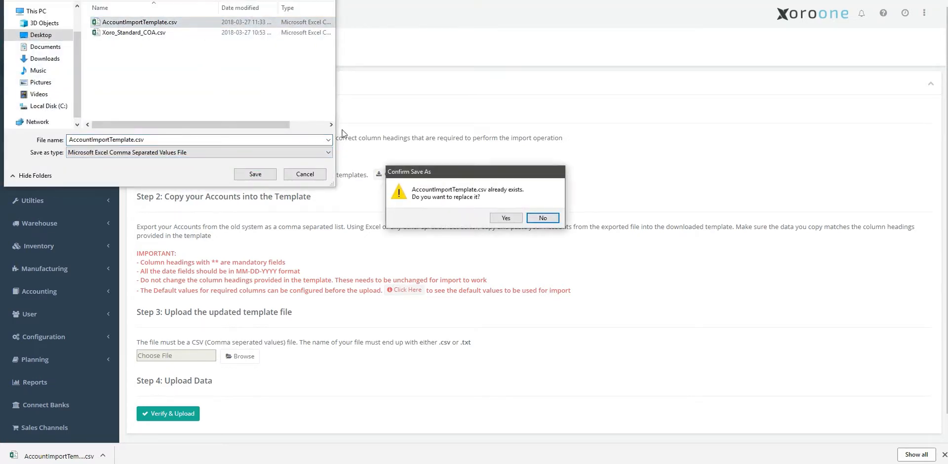
left_click(505, 217)
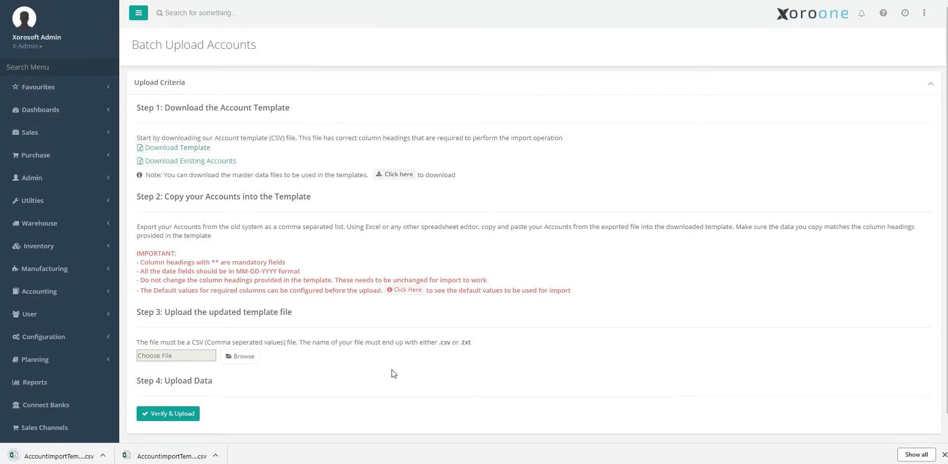
Step: Open the template in Excel, auto-fit its columns, then close it without saving
left_click(74, 457)
left_click_drag(461, 111, 459, 68)
left_click(204, 156)
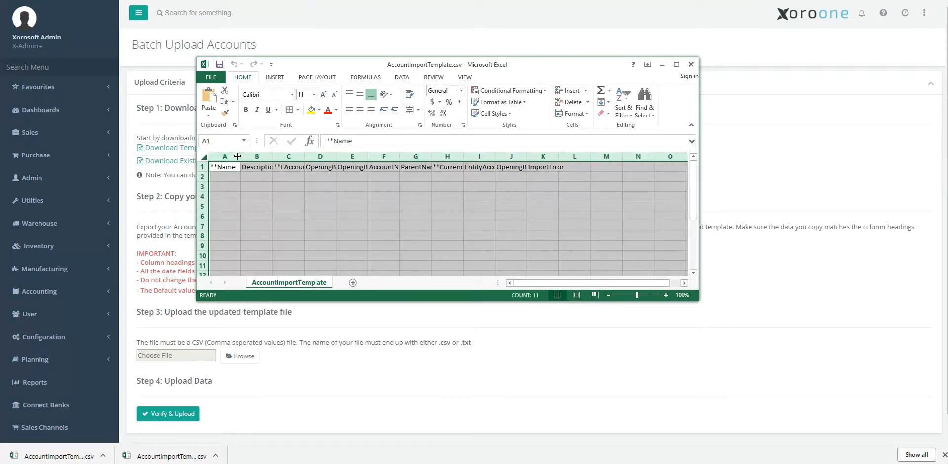
double_click(238, 157)
mouse_move(590, 283)
left_mouse_down()
mouse_move(654, 285)
mouse_move(596, 284)
left_mouse_up()
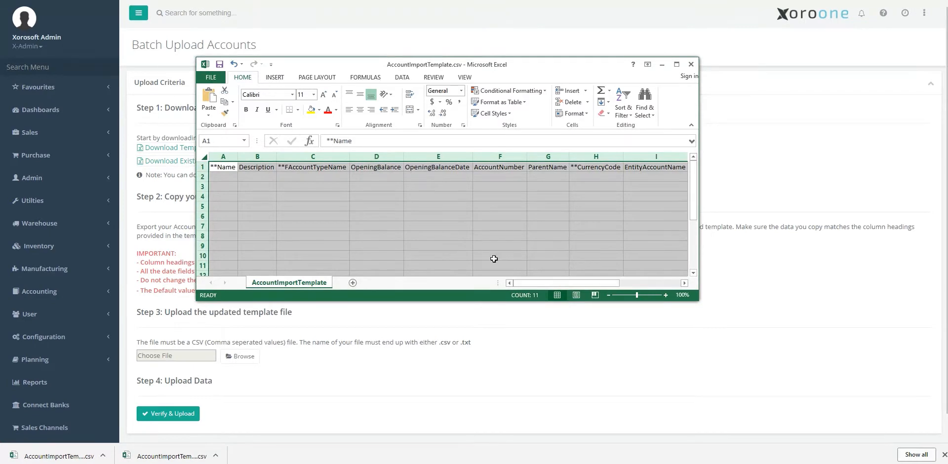
left_click(203, 177)
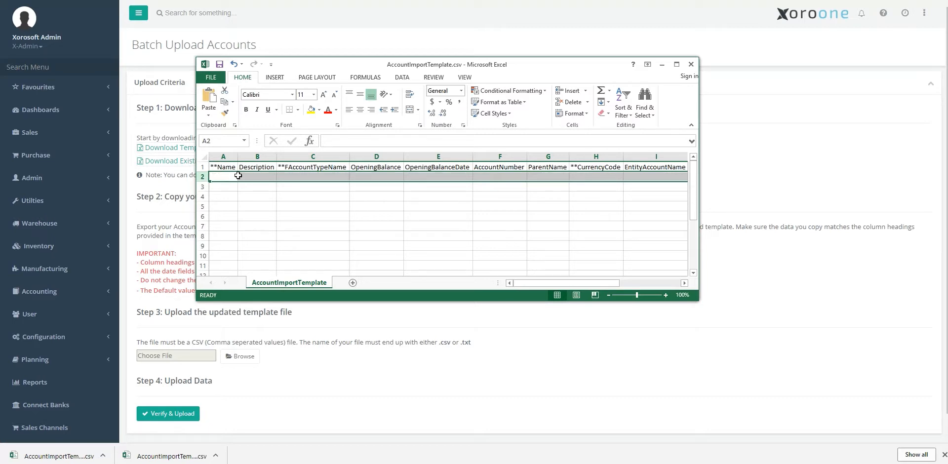
left_click(690, 71)
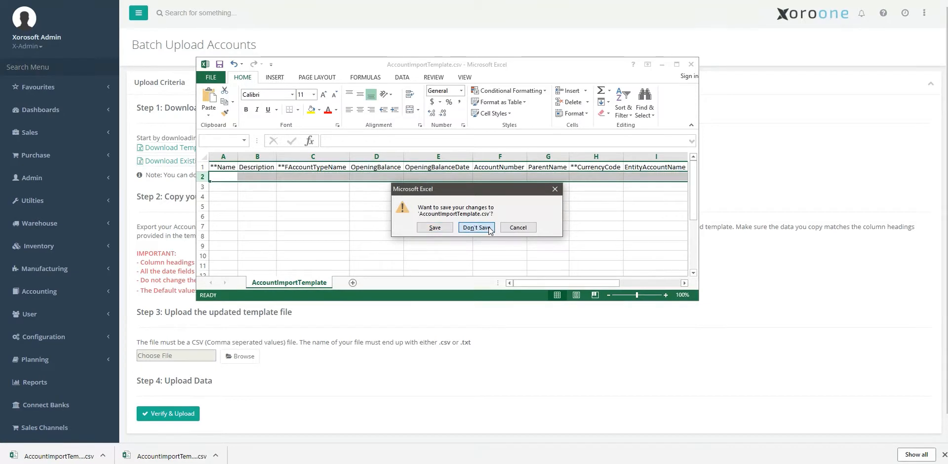
left_click(489, 227)
Step: Search the menu for 'chart' and open the Chart of Accounts page
left_click(72, 68)
type("chart")
key("Return")
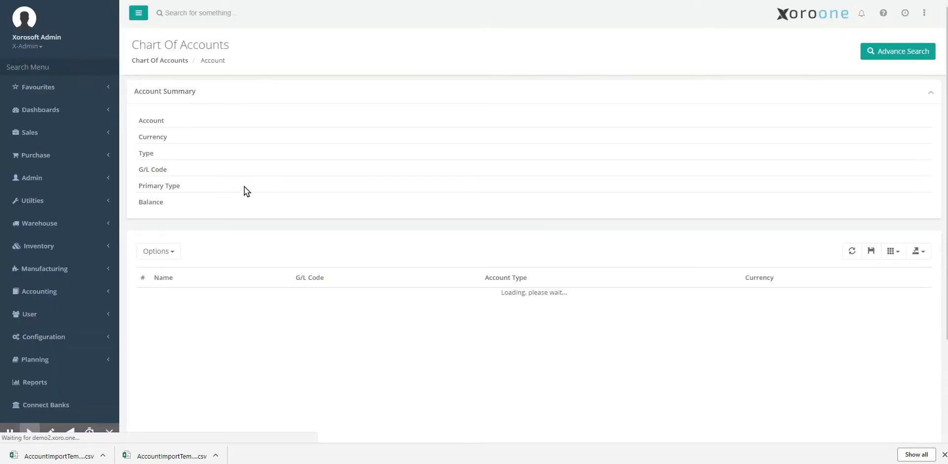
scroll(227, 218, "down", 3)
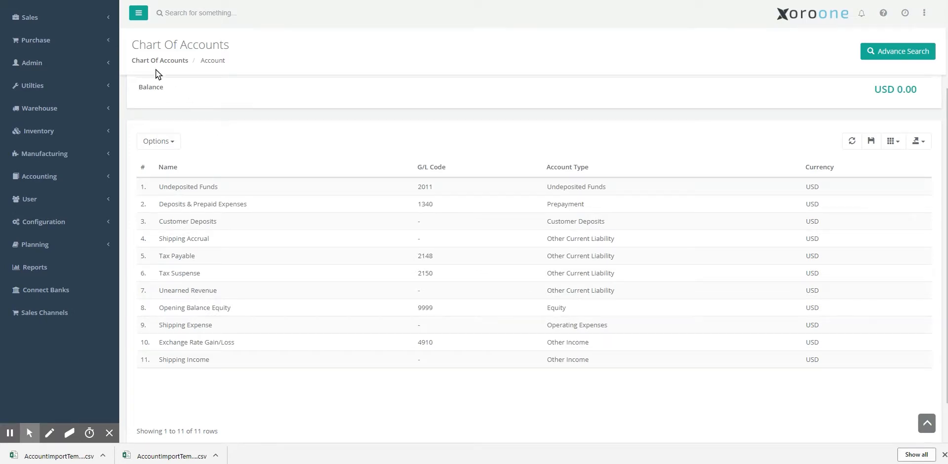
key("alt+Left")
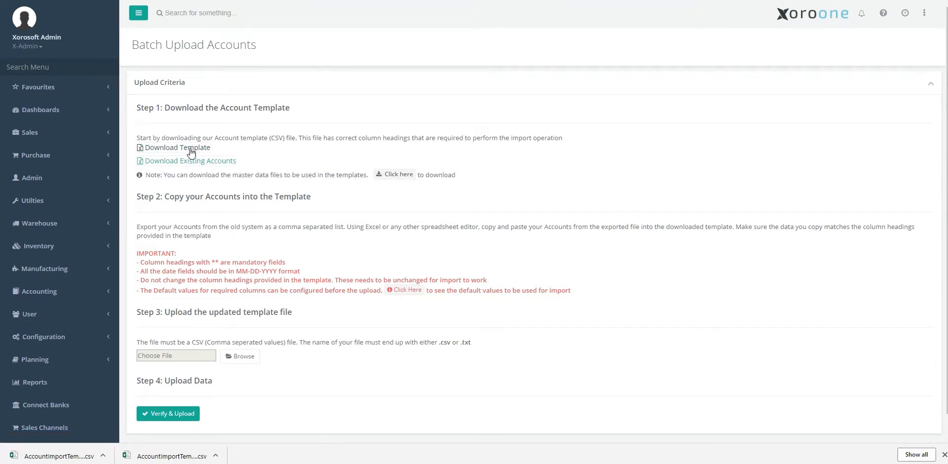
Step: Re-download the template, choose Xoro_Standard_COA.csv as the upload file, and show the help FAQ list
left_click(194, 455)
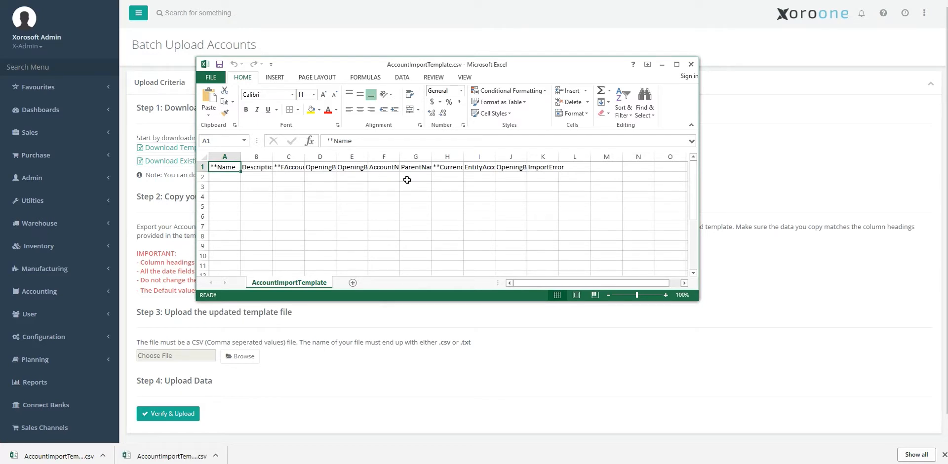
left_click(691, 64)
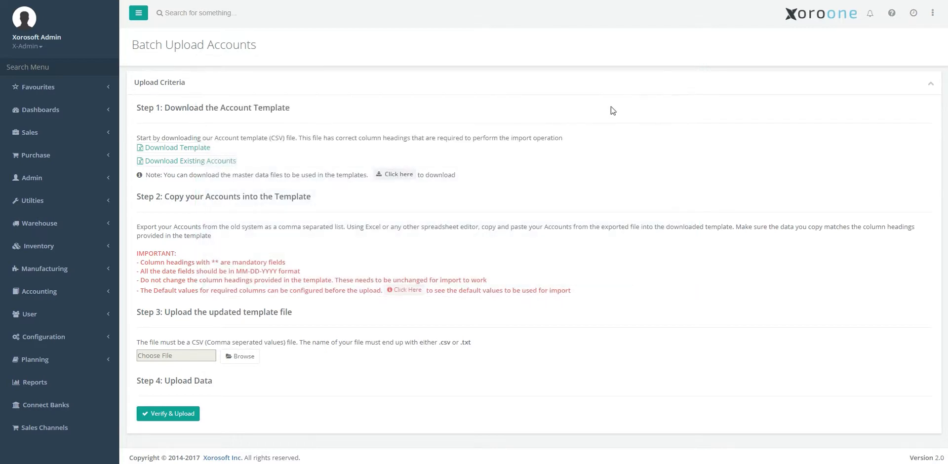
left_click(239, 358)
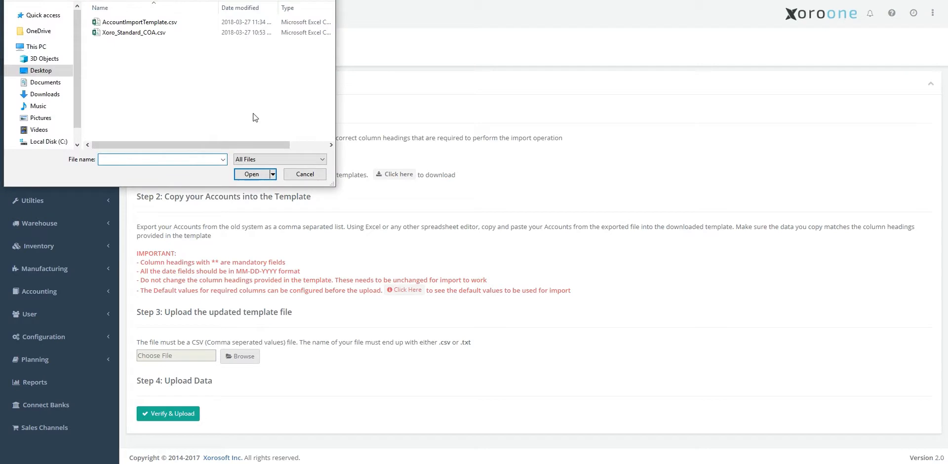
double_click(153, 32)
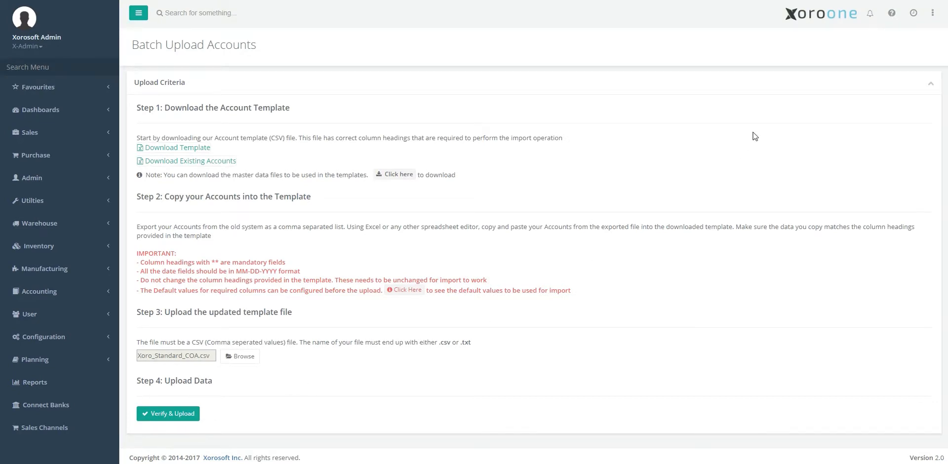
left_click(892, 15)
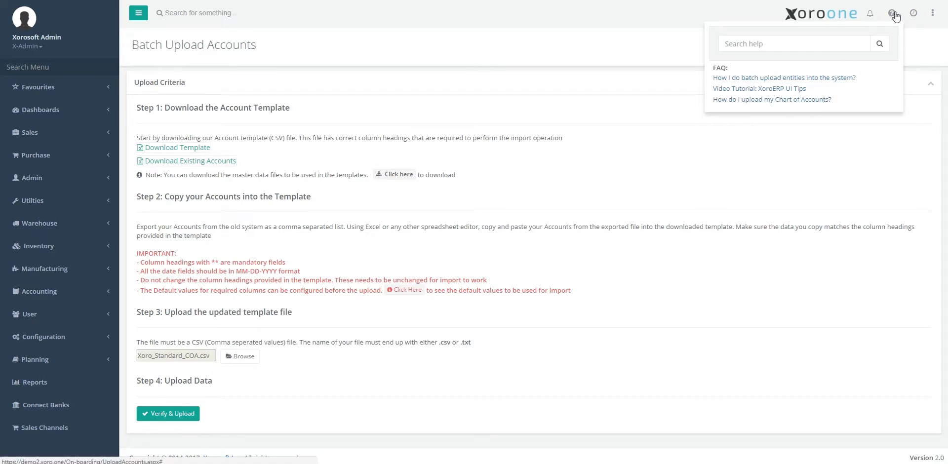
left_click(792, 101)
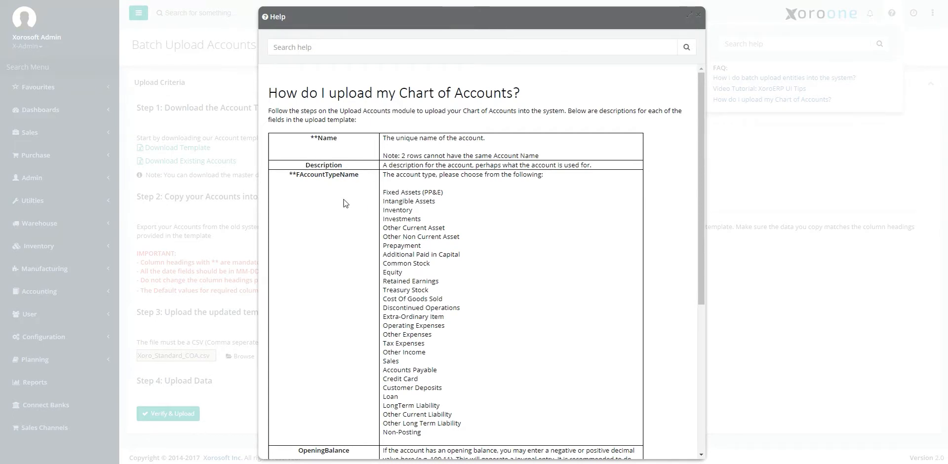
scroll(385, 222, "down", 2)
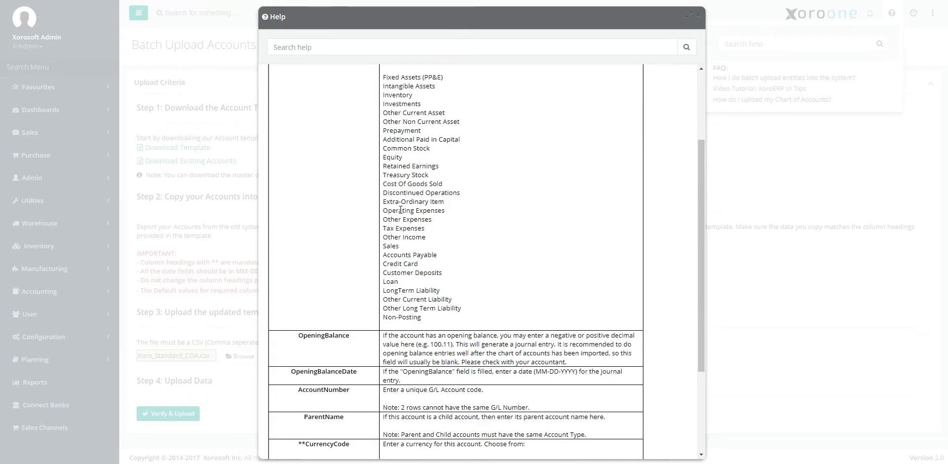
scroll(404, 215, "down", 2)
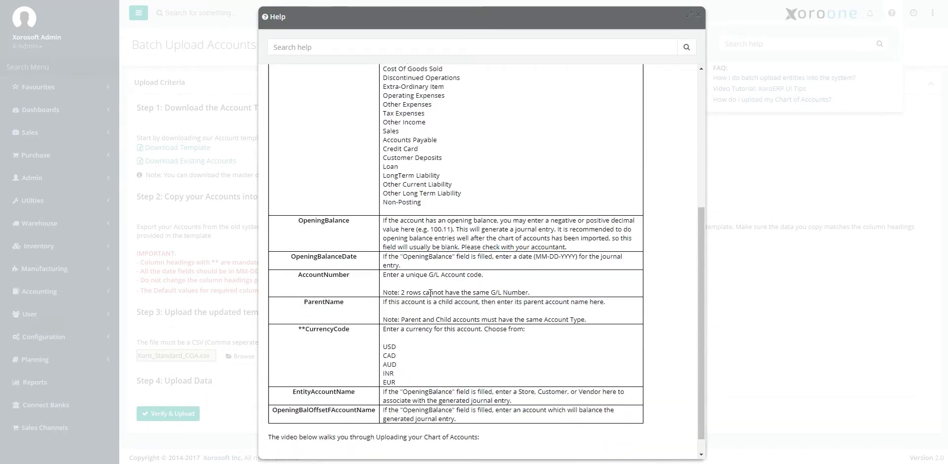
scroll(432, 259, "up", 4)
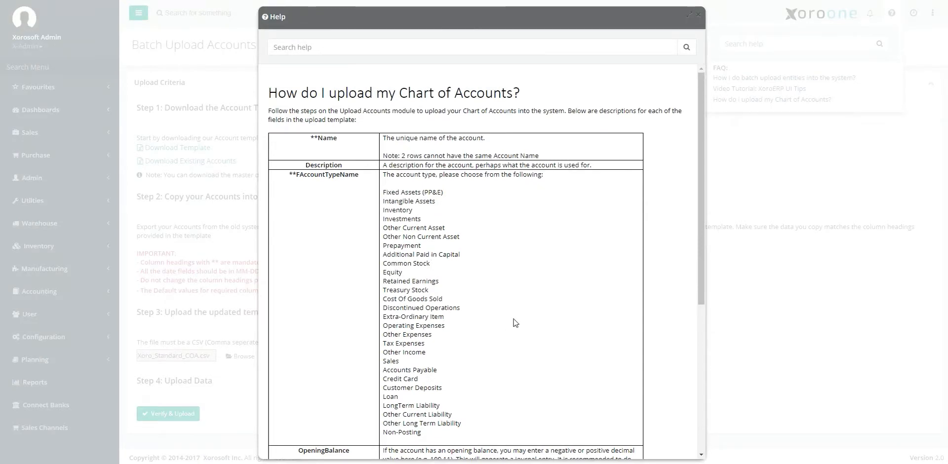
left_click(699, 15)
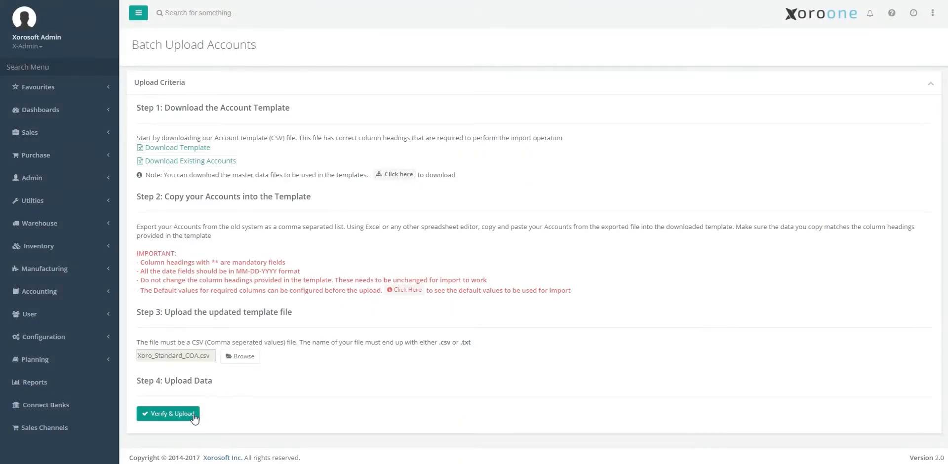
Step: Verify Xoro_Standard_COA.csv, page to the end of the preview, and upload it: 22 valid, 1 error
left_click(188, 416)
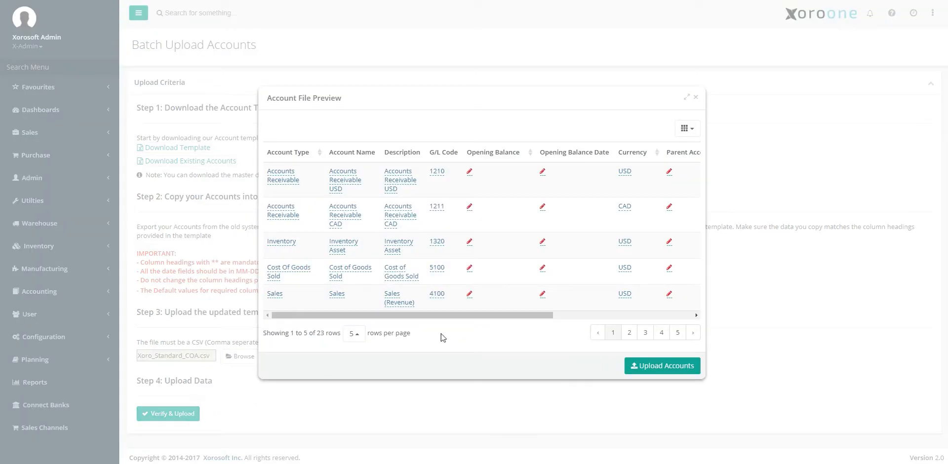
left_click(645, 336)
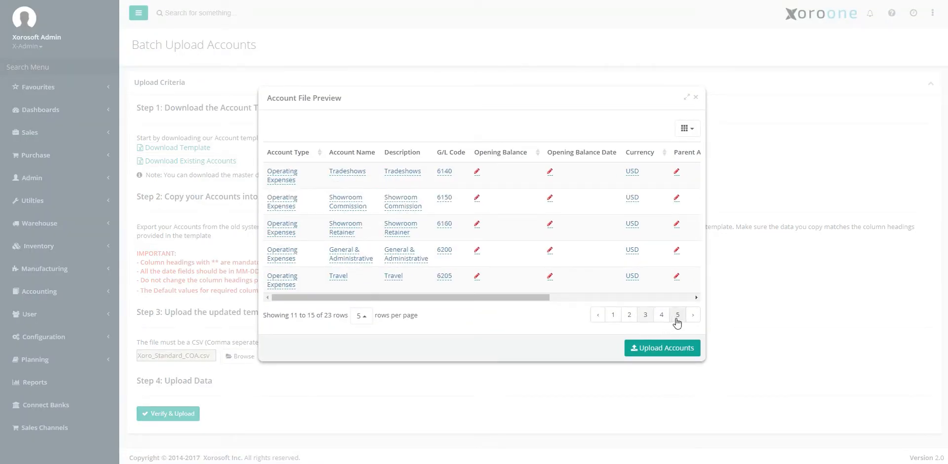
left_click(677, 331)
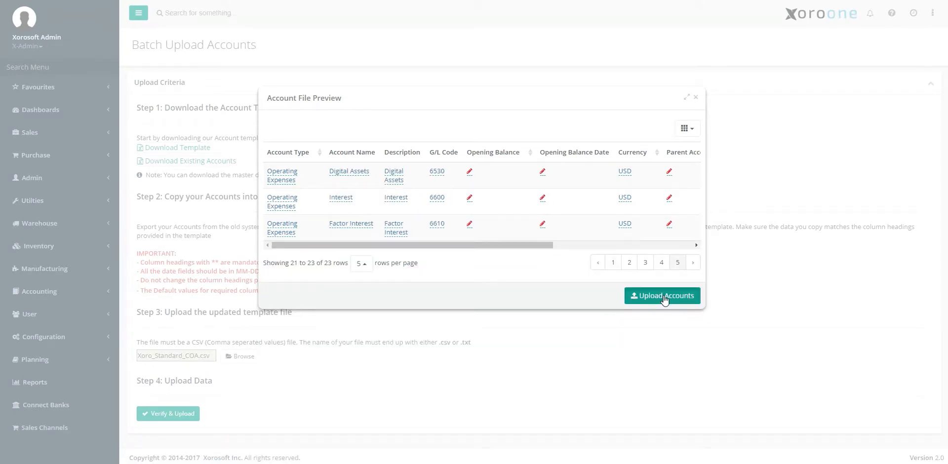
left_click(665, 296)
scroll(880, 447, "down", 2)
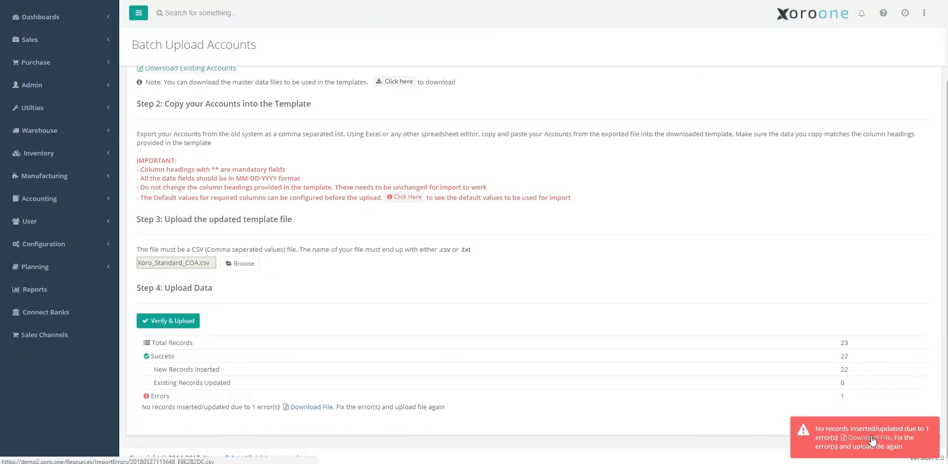
left_click(871, 438)
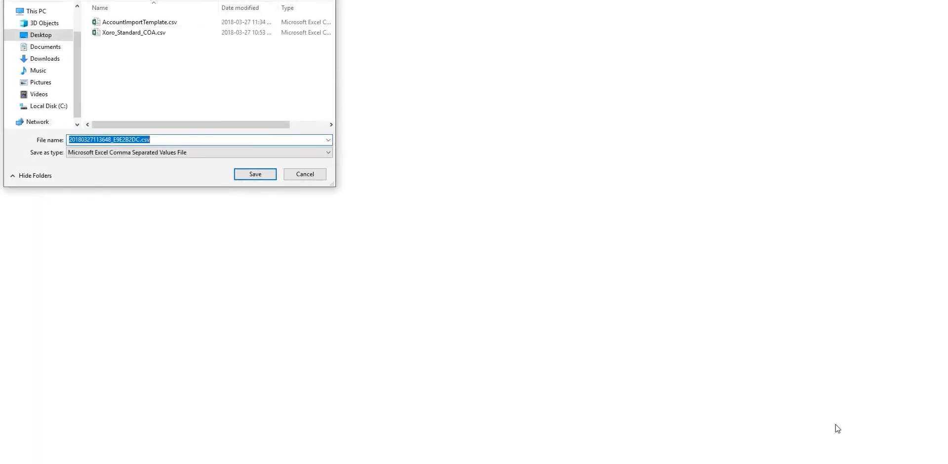
left_click(257, 177)
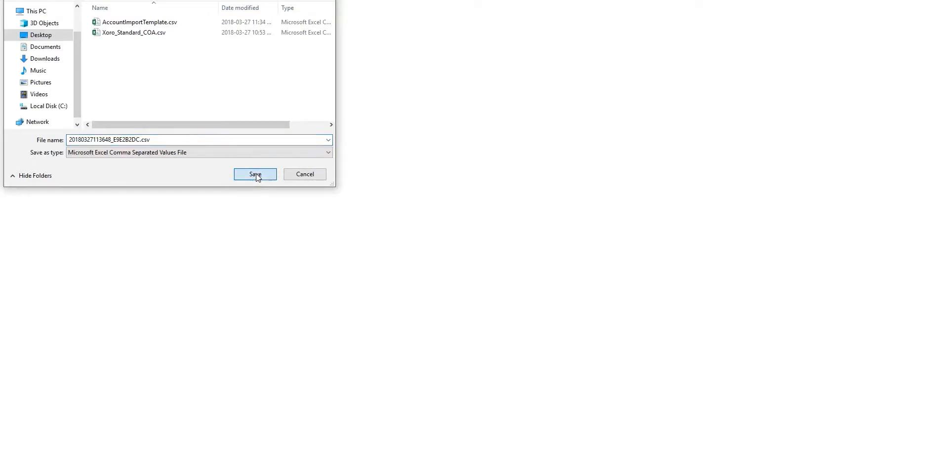
left_click(68, 456)
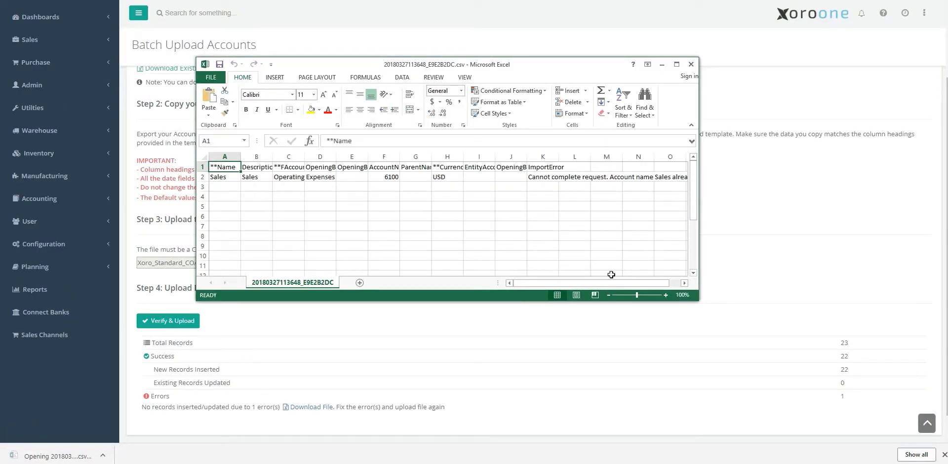
left_click_drag(618, 283, 631, 285)
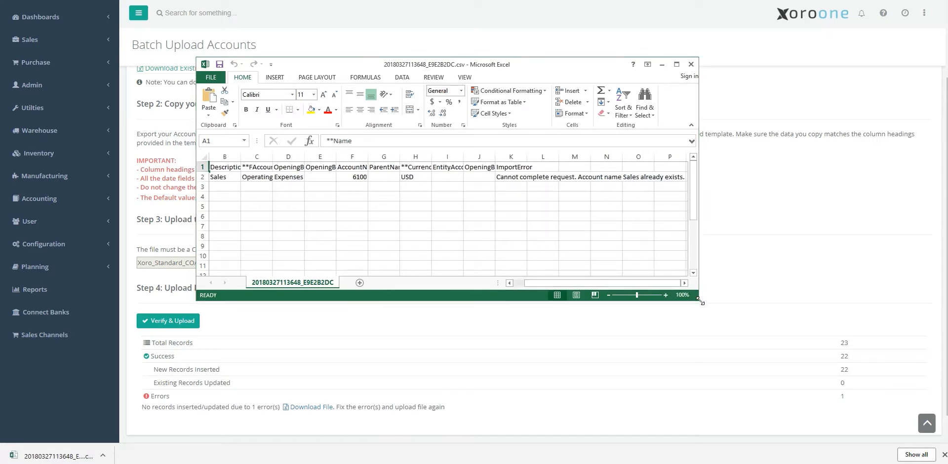
left_click_drag(701, 301, 780, 305)
left_click_drag(711, 287, 680, 287)
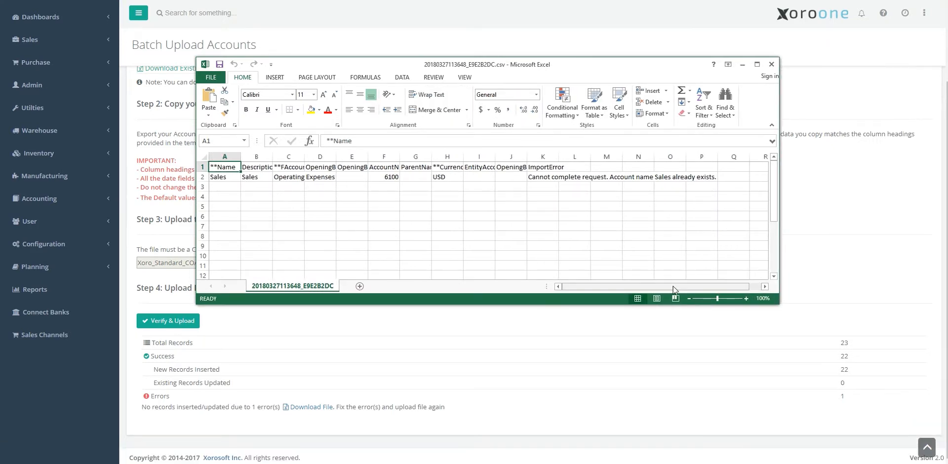
left_click(771, 64)
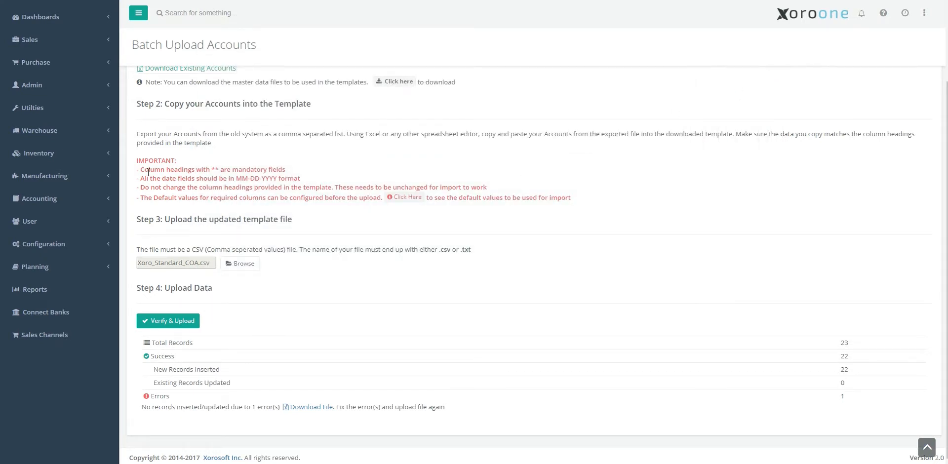
Step: Filter the navigation menu with 'chart'
scroll(149, 202, "up", 5)
left_click(77, 67)
type("chart of")
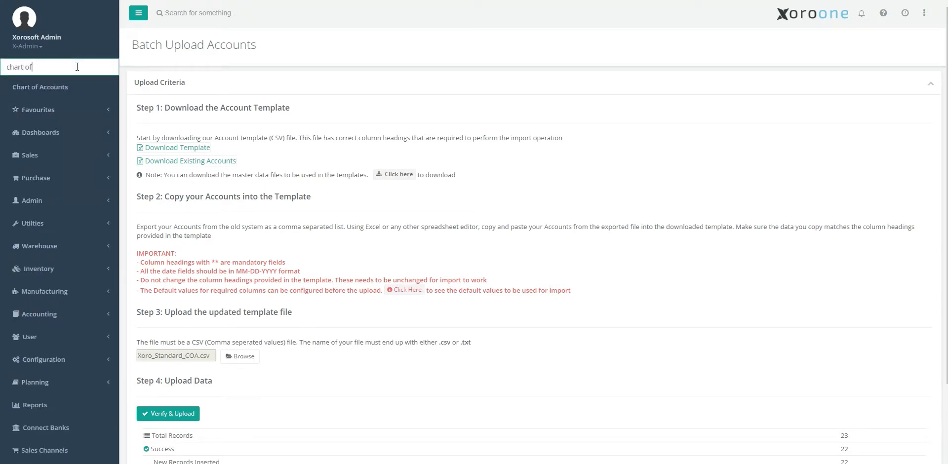
Step: Open Xoro_Standard_COA.csv in Excel and auto-fit all its columns
left_click(109, 463)
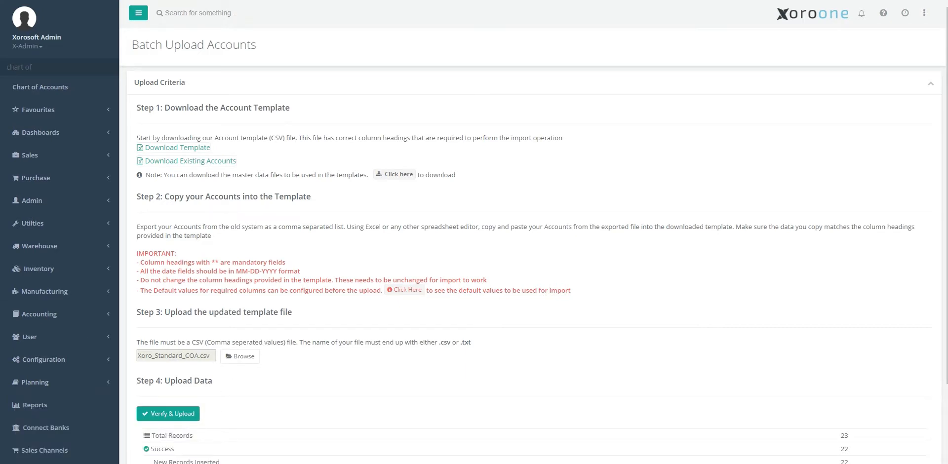
left_click(203, 155)
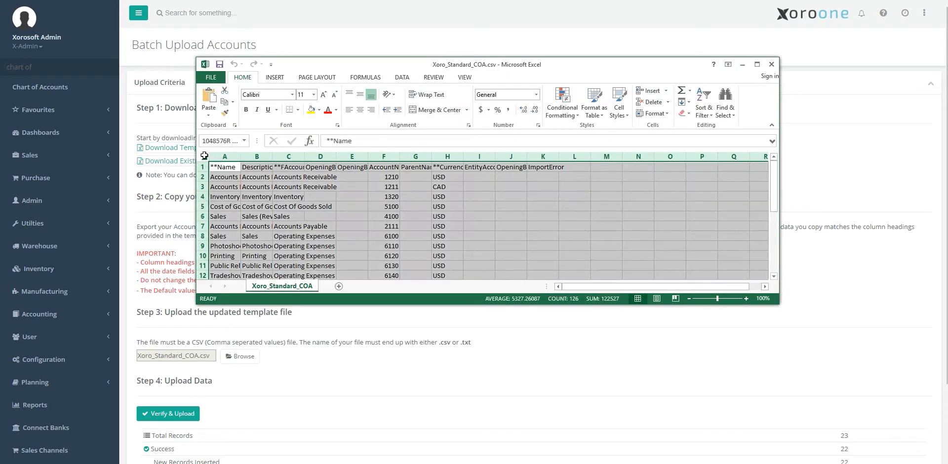
double_click(241, 156)
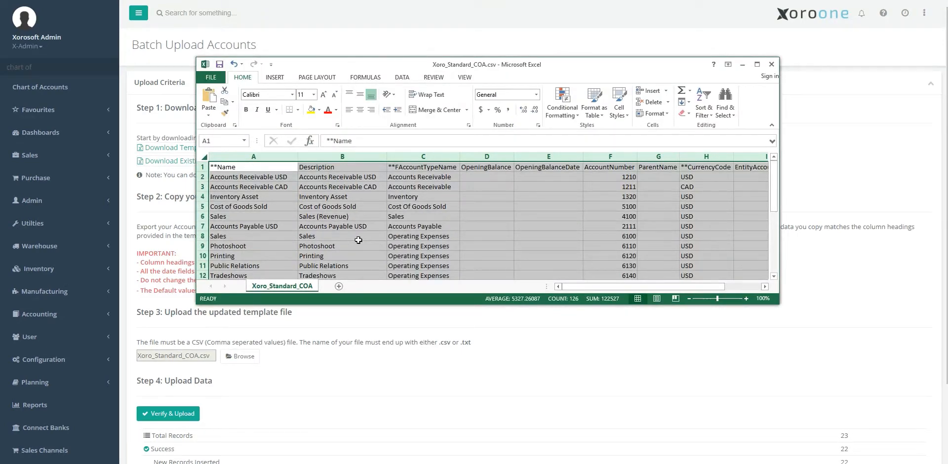
Step: Delete row 8, the duplicate Sales account 6100, and save the file in CSV format
left_click(202, 236)
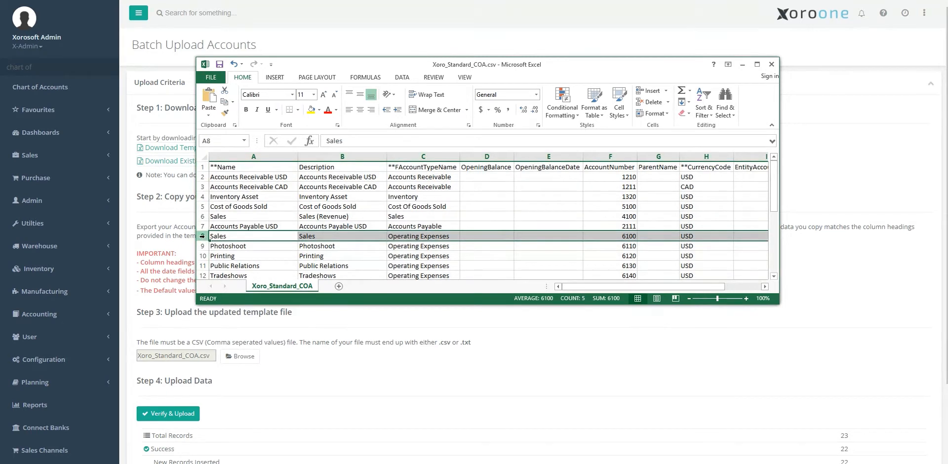
right_click(202, 236)
left_click(230, 318)
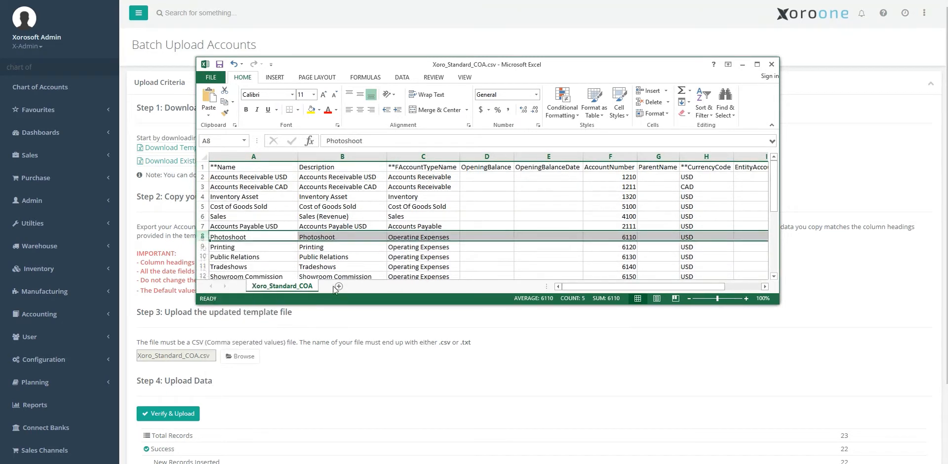
key("ctrl+s")
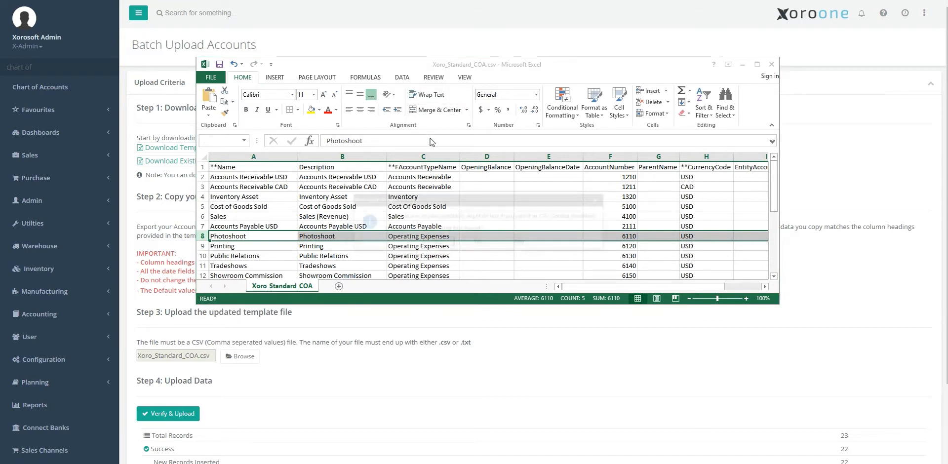
left_click(438, 242)
left_click(742, 65)
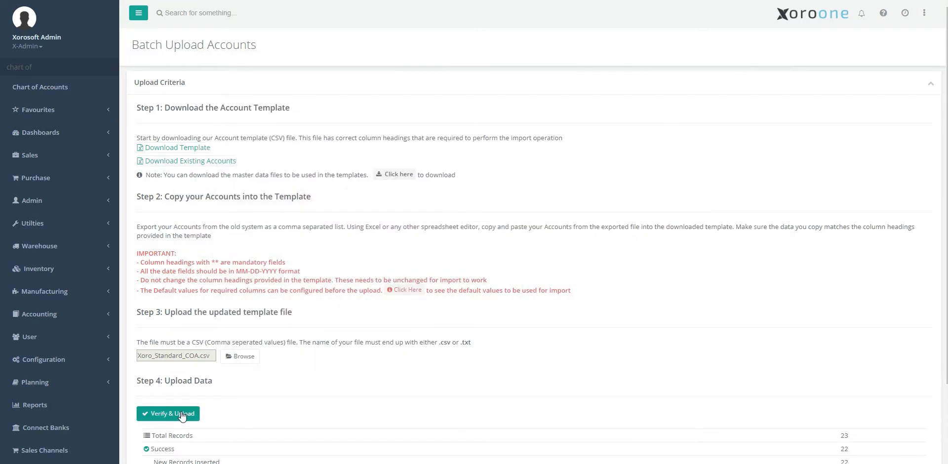
Step: Verify the corrected Xoro_Standard_COA.csv and upload its 22 previewed accounts
left_click(183, 416)
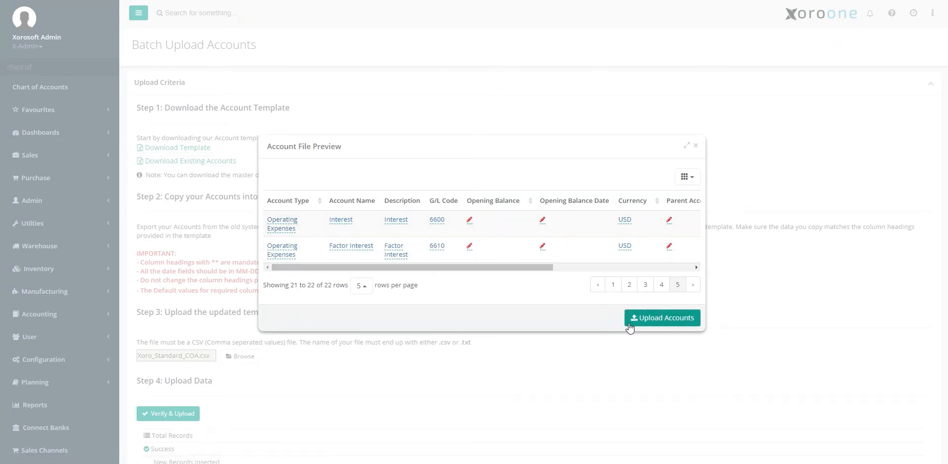
left_click(649, 319)
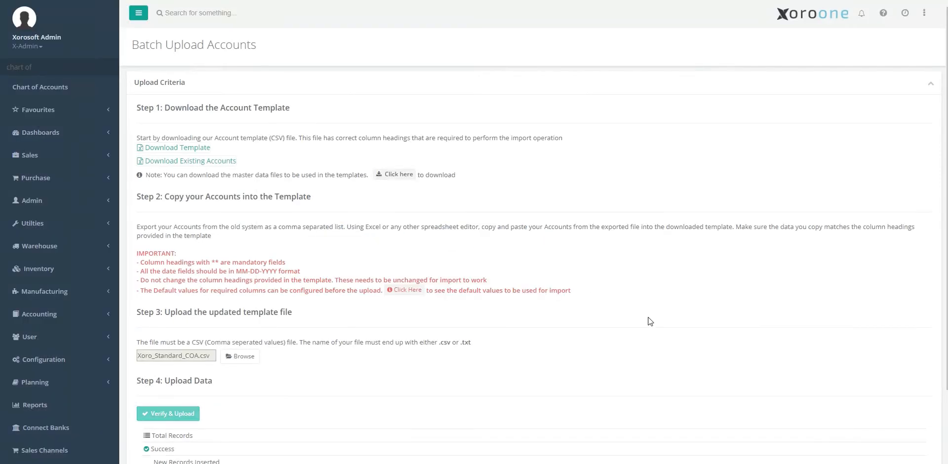
scroll(870, 430, "down", 2)
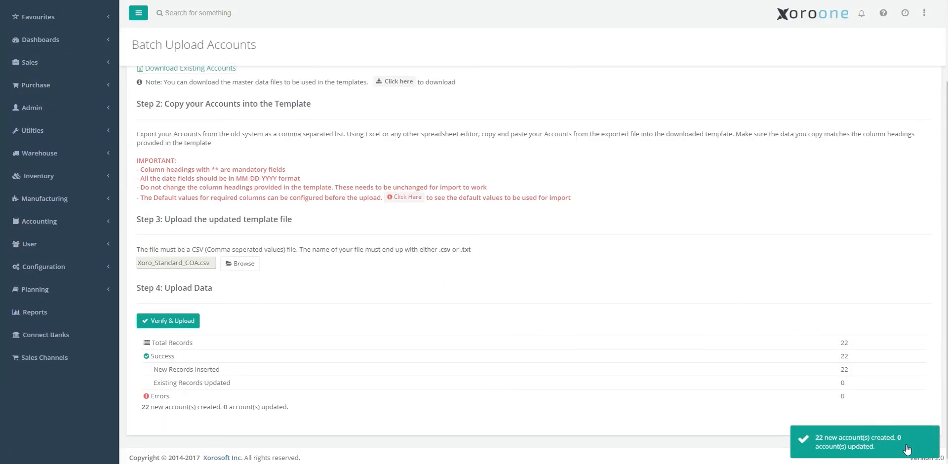